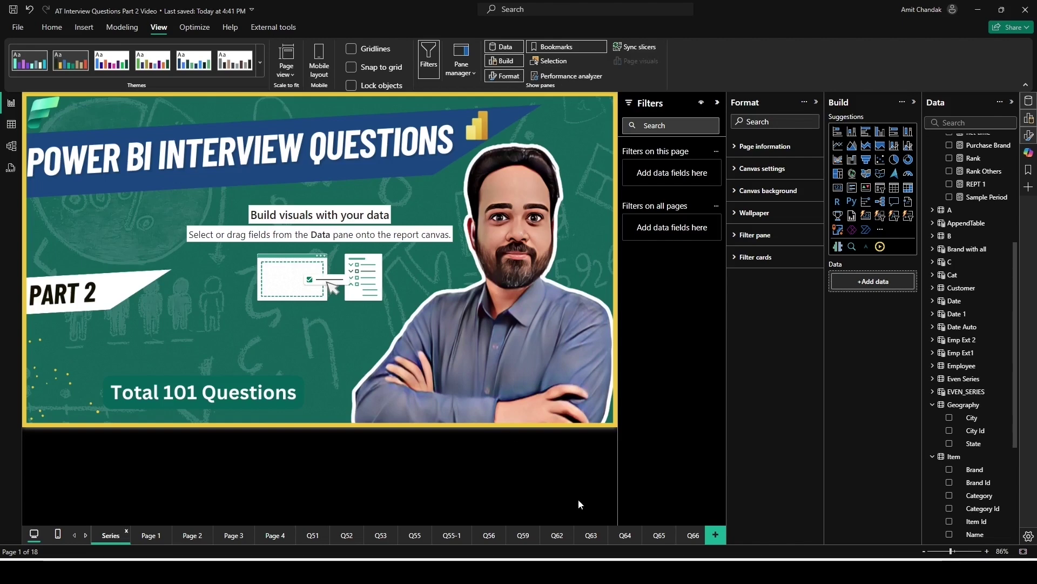
# Open page Q66 and view the default tooltip on the Net by Brand bars, e.g. Brand 11 at 903,593.32
pyautogui.click(693, 536)
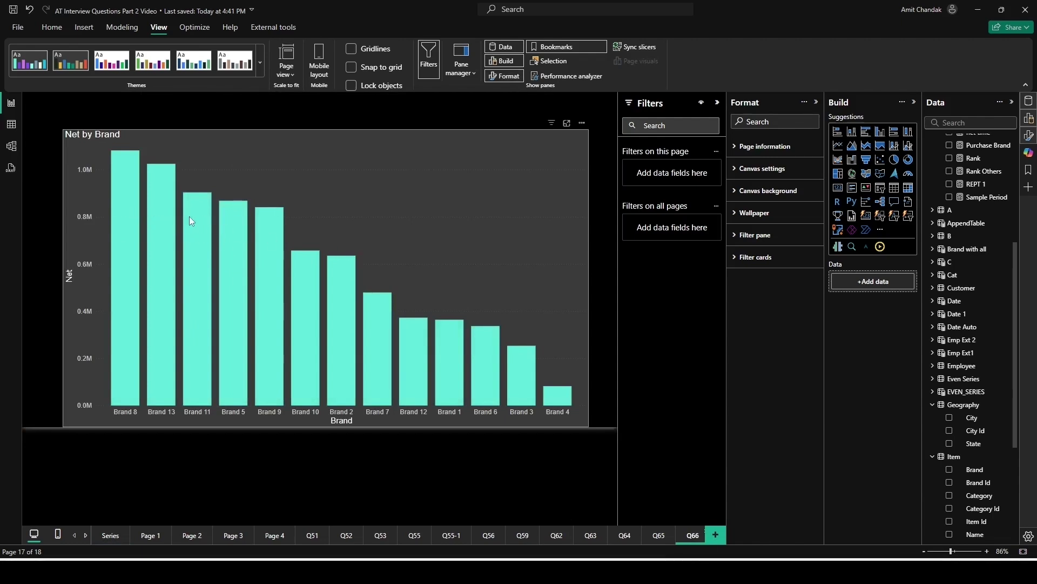
pyautogui.moveTo(195, 226)
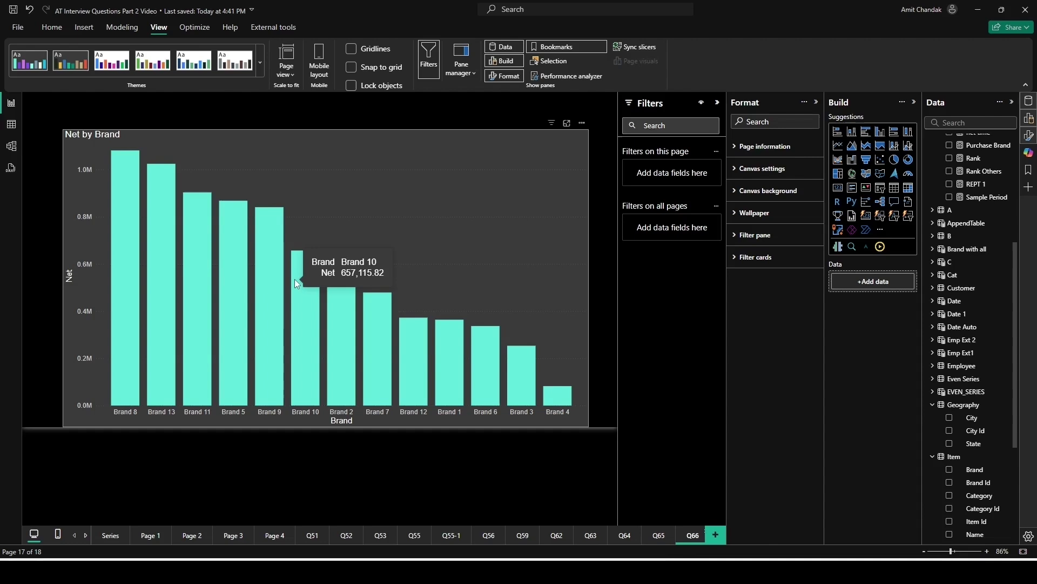
# Add a new blank report page named Q68
pyautogui.click(709, 535)
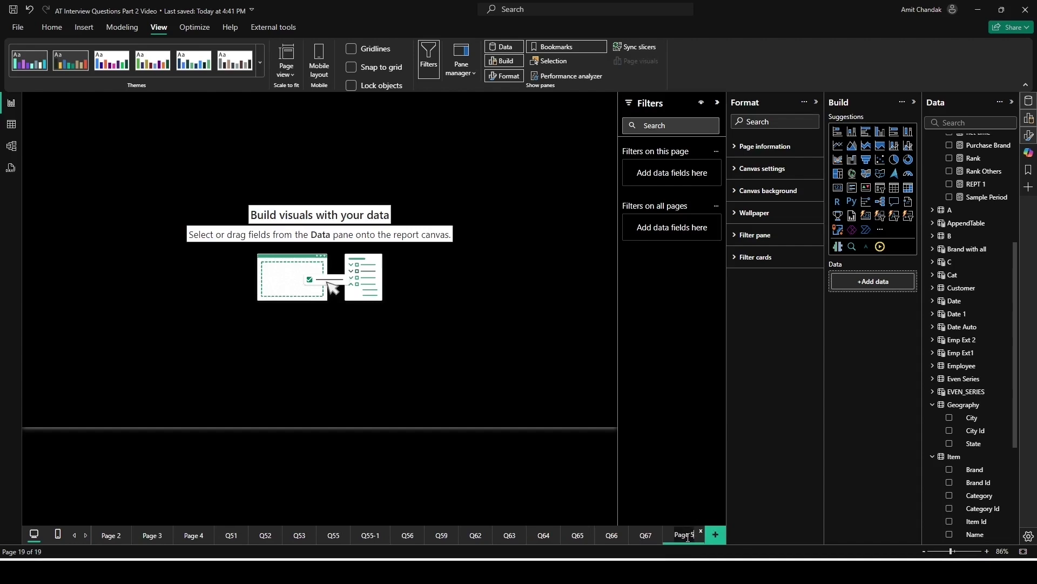
pyautogui.write('Q68')
pyautogui.press('BackSpace')
pyautogui.press('BackSpace')
pyautogui.press('BackSpace')
pyautogui.press('BackSpace')
pyautogui.press('BackSpace')
pyautogui.press('BackSpace')
pyautogui.press('BackSpace')
pyautogui.press('BackSpace')
pyautogui.press('BackSpace')
pyautogui.write('Q68')
pyautogui.press('Return')
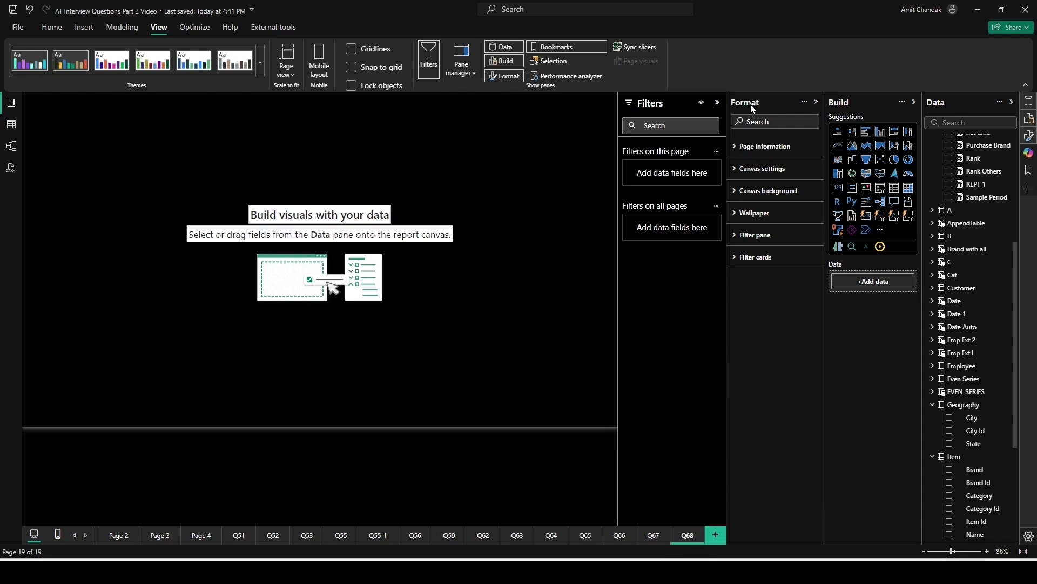
# Arrange the Filters, Format, Build and Data panes so all are open together
pyautogui.moveTo(720, 86); pyautogui.dragTo(837, 374)
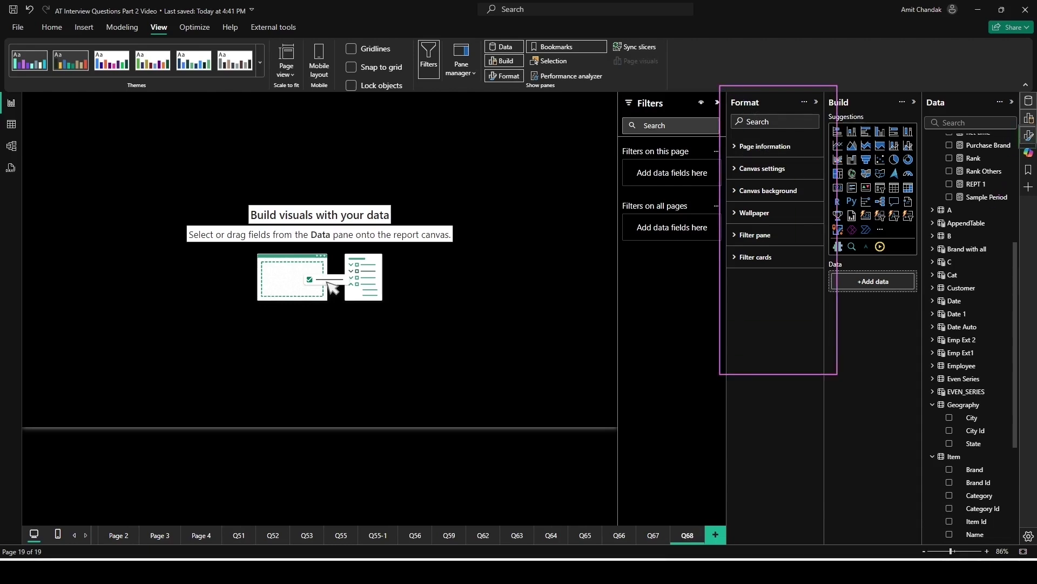
pyautogui.moveTo(1017, 125); pyautogui.dragTo(1036, 148)
pyautogui.moveTo(143, 20); pyautogui.dragTo(174, 40)
pyautogui.moveTo(484, 69); pyautogui.dragTo(529, 87)
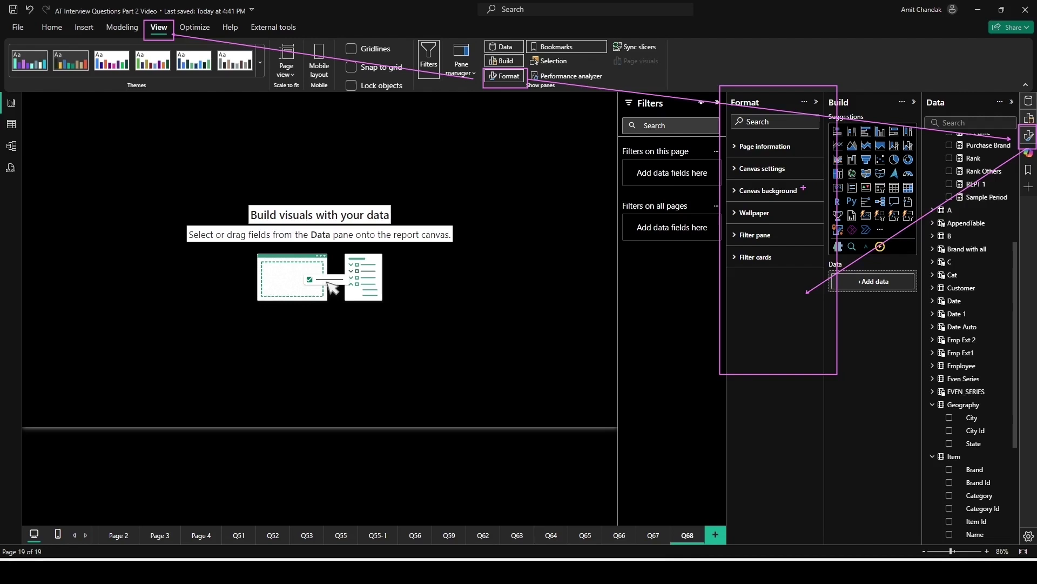
# Set Q68's page type to Tooltip under Page information, with Keep all filters left on
pyautogui.click(742, 146)
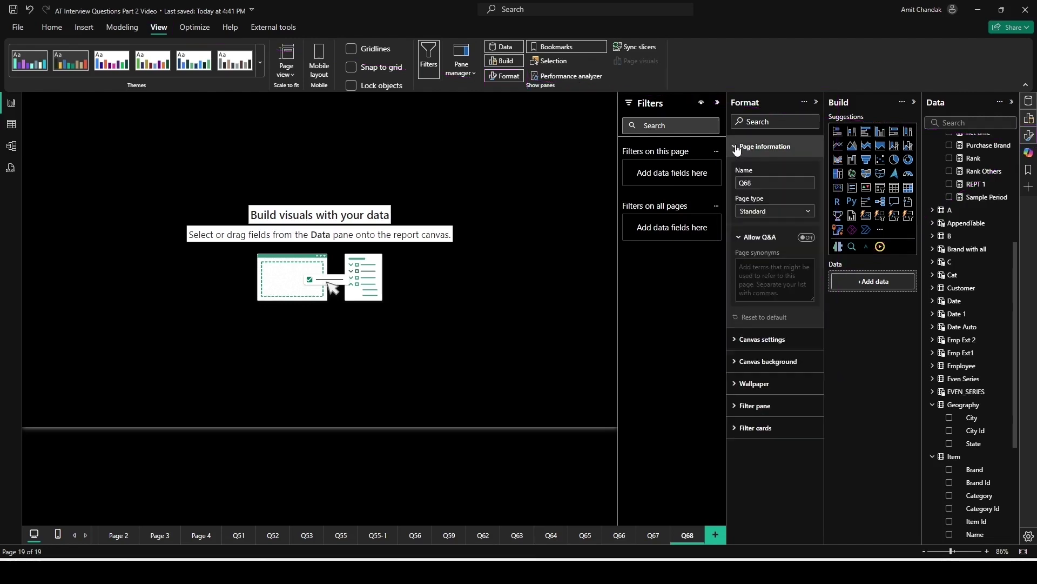
pyautogui.click(757, 214)
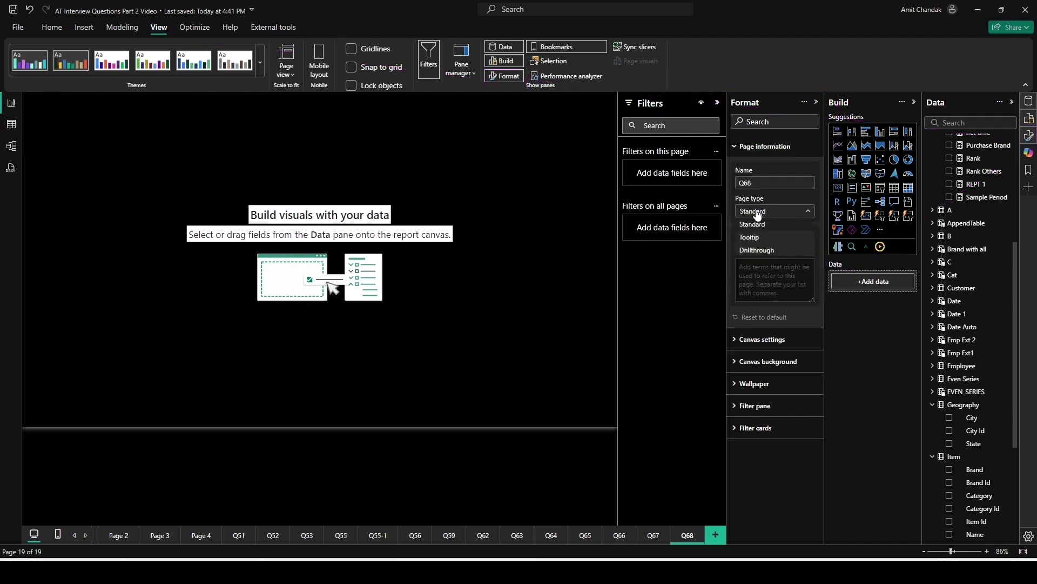
pyautogui.click(757, 238)
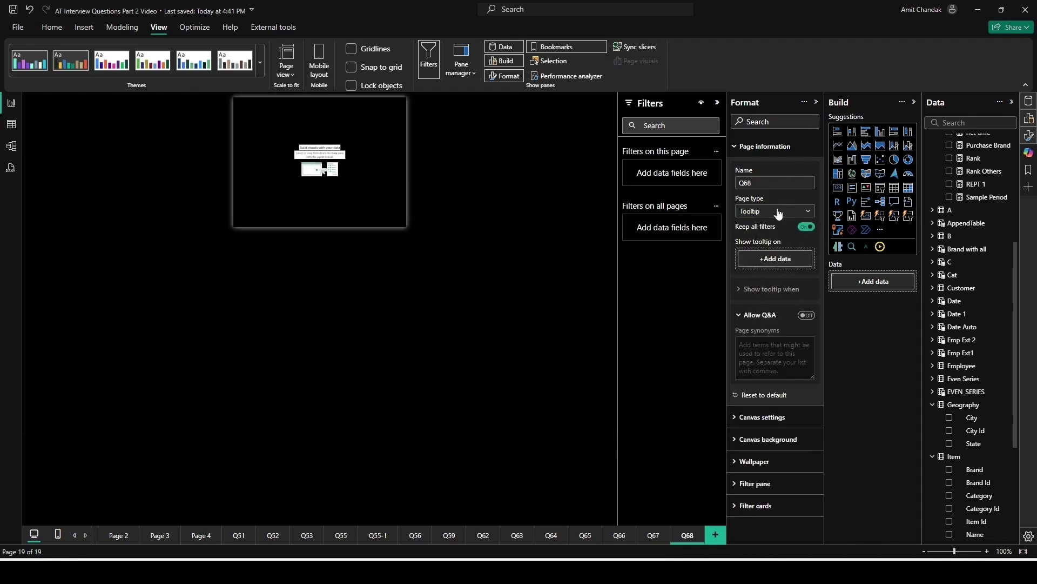
pyautogui.click(804, 231)
pyautogui.click(805, 227)
# Build a pie chart of the Net measure by Item Category on the Q68 tooltip page
pyautogui.moveTo(216, 90); pyautogui.dragTo(450, 248)
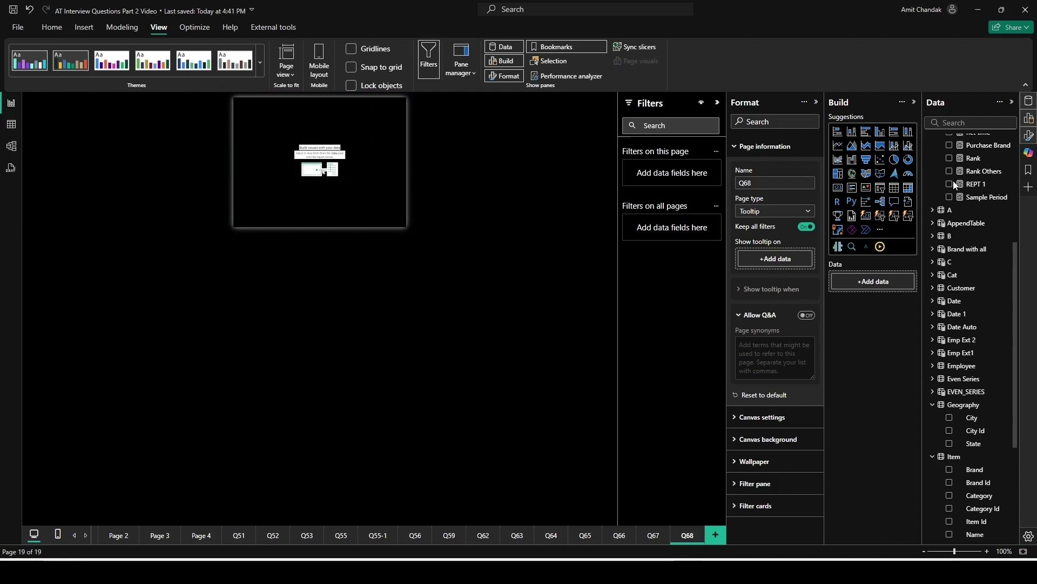
pyautogui.scroll(1, 955, 233)
pyautogui.scroll(-5, 956, 234)
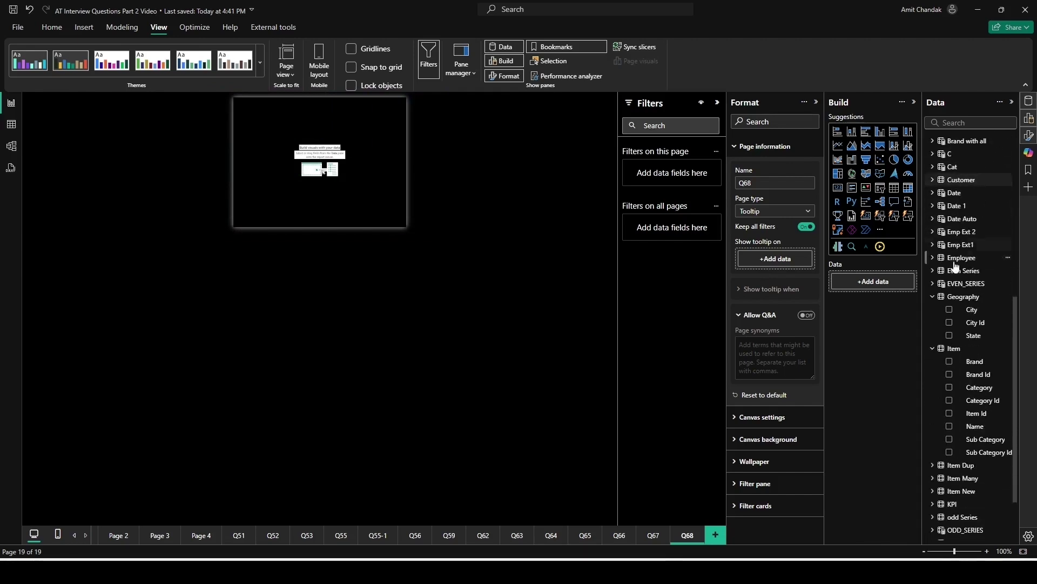
pyautogui.moveTo(981, 335); pyautogui.dragTo(302, 141)
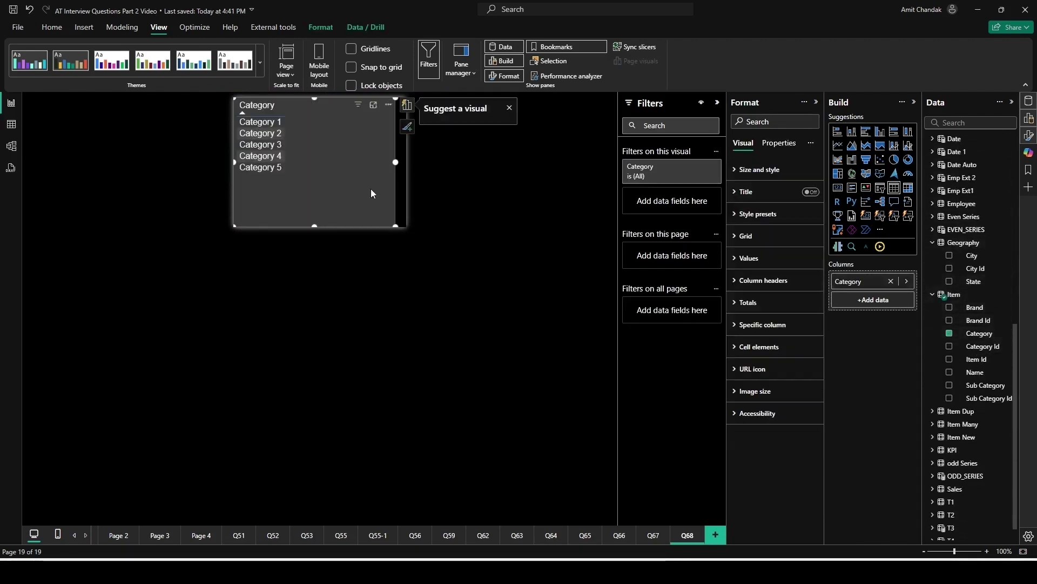
pyautogui.scroll(10, 951, 268)
pyautogui.click(979, 245)
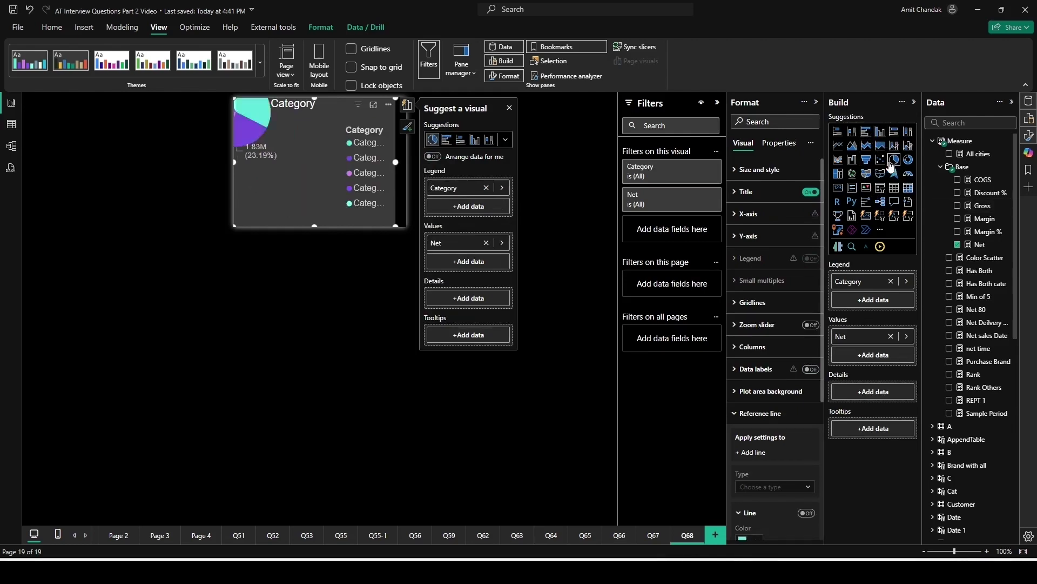
pyautogui.click(395, 226)
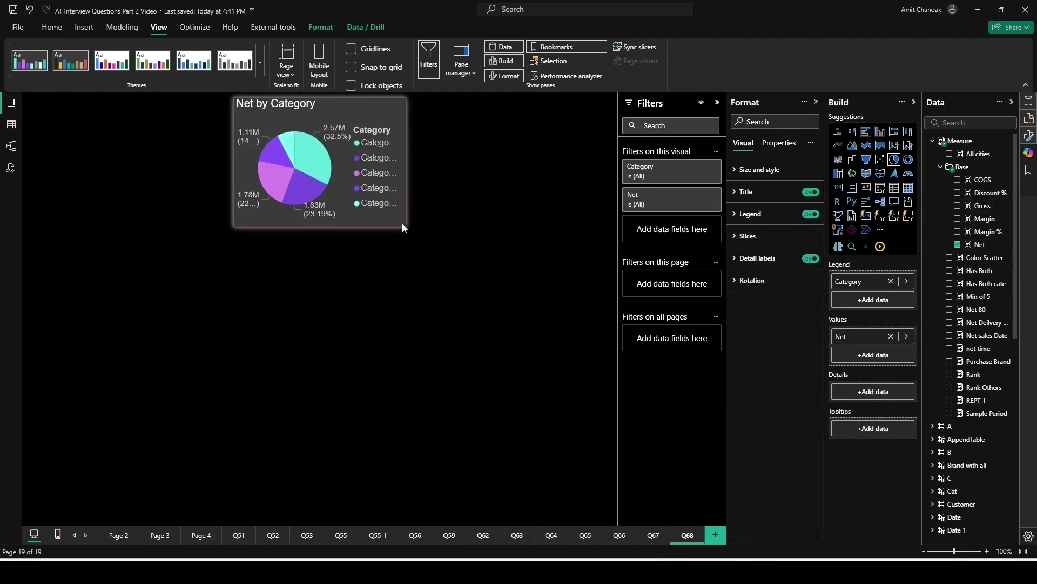
pyautogui.click(402, 224)
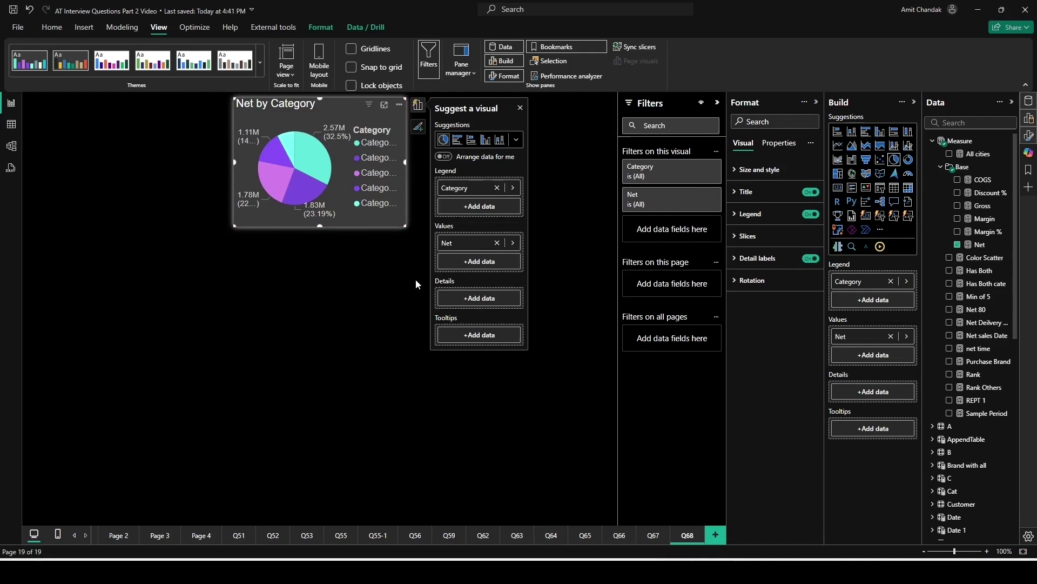
pyautogui.click(420, 311)
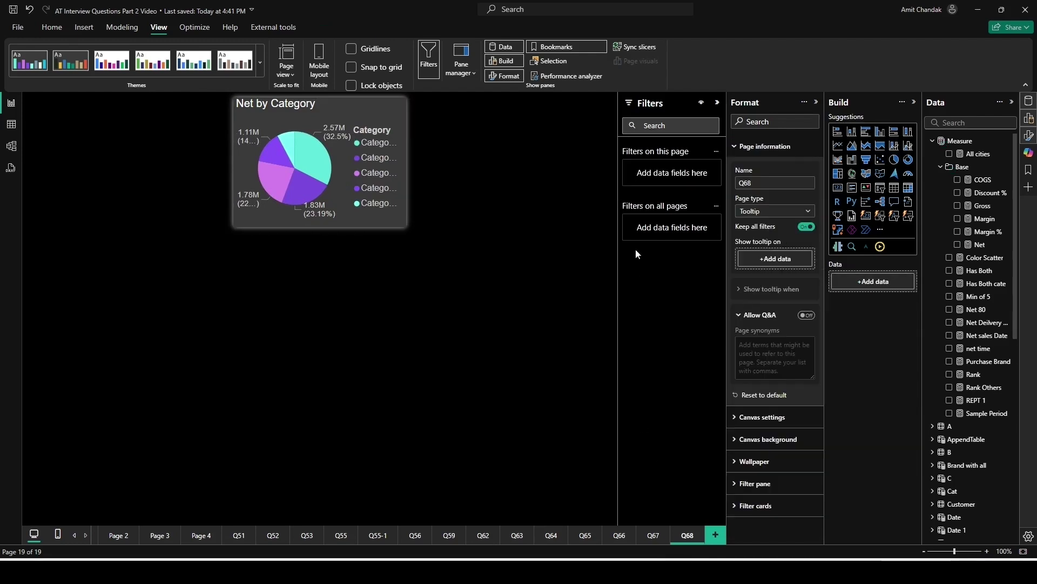
# On Q66, set the Net by Brand chart's tooltip to report page Q68 and preview it on the bars
pyautogui.click(619, 534)
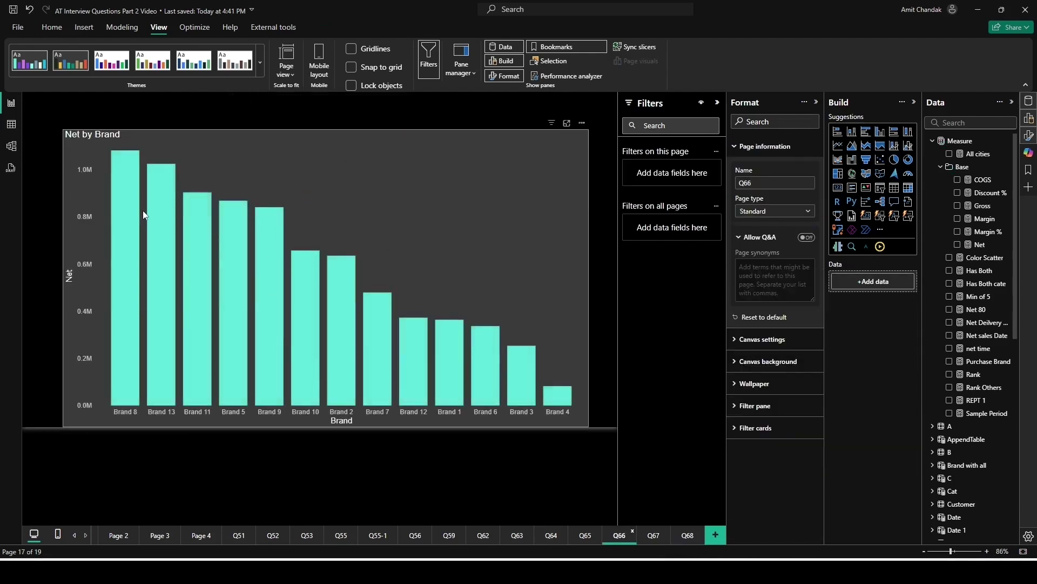
pyautogui.moveTo(118, 199)
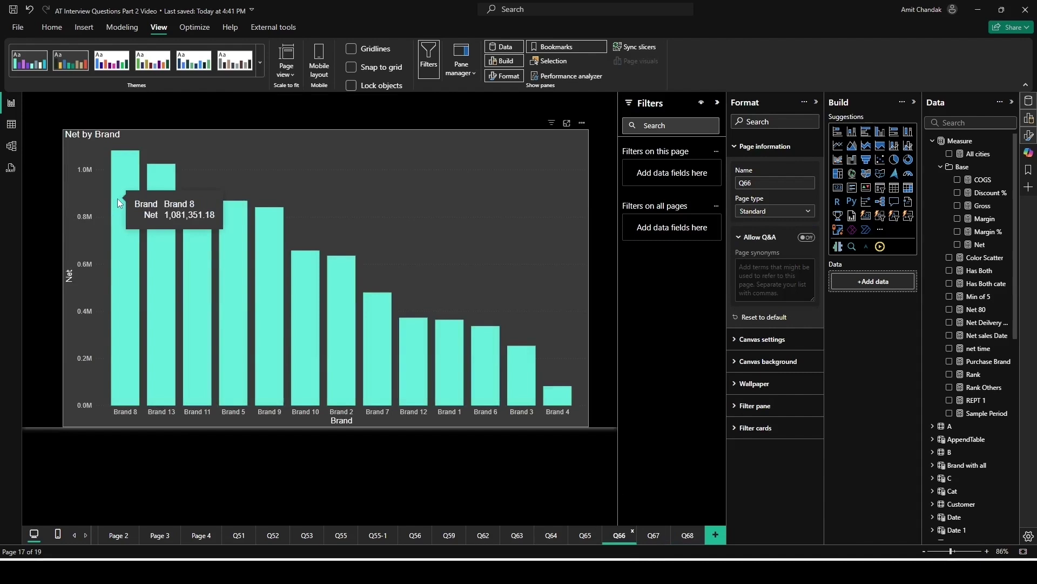
pyautogui.click(274, 148)
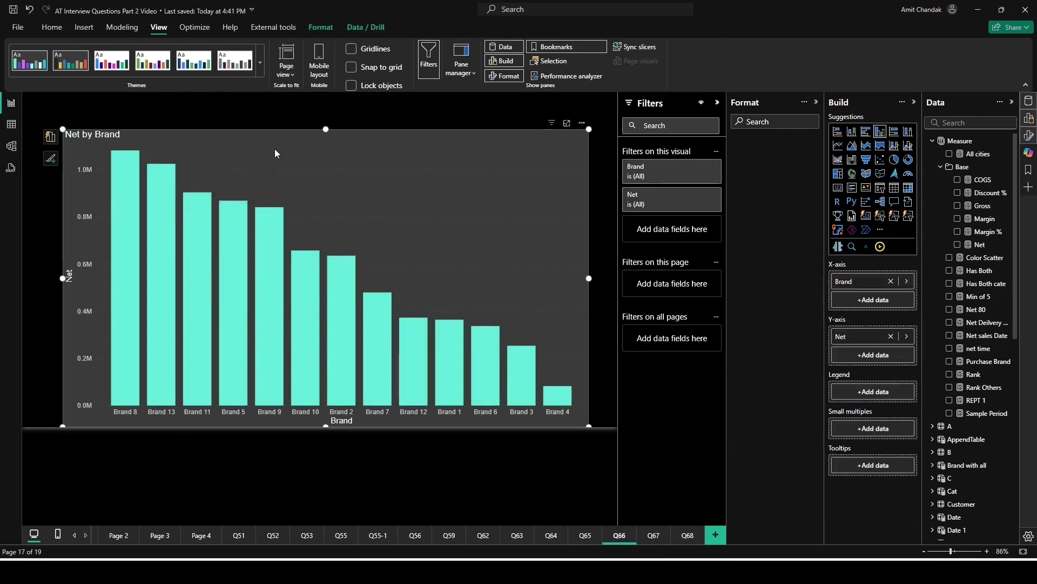
pyautogui.click(779, 143)
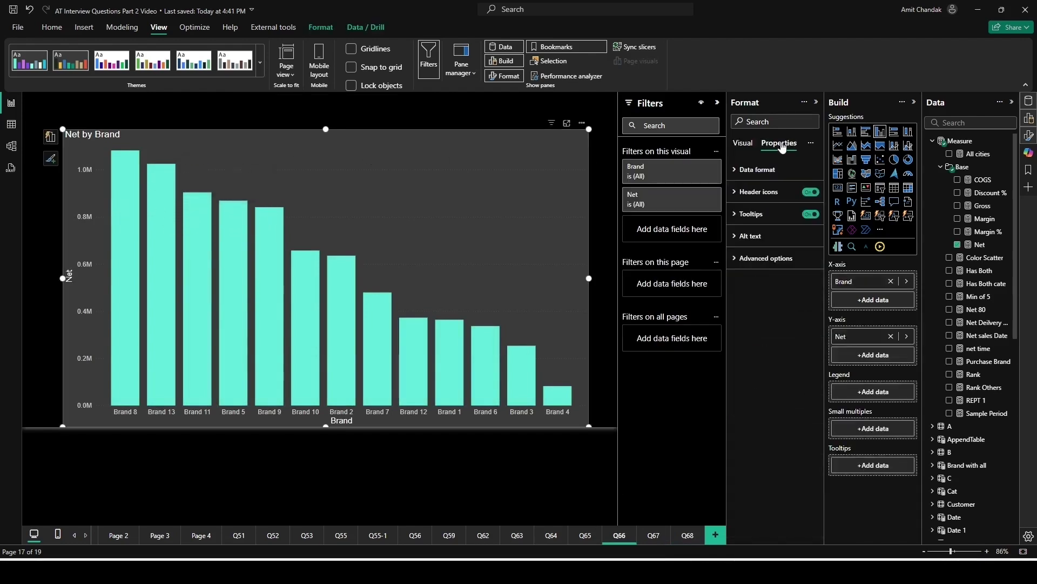
pyautogui.click(735, 216)
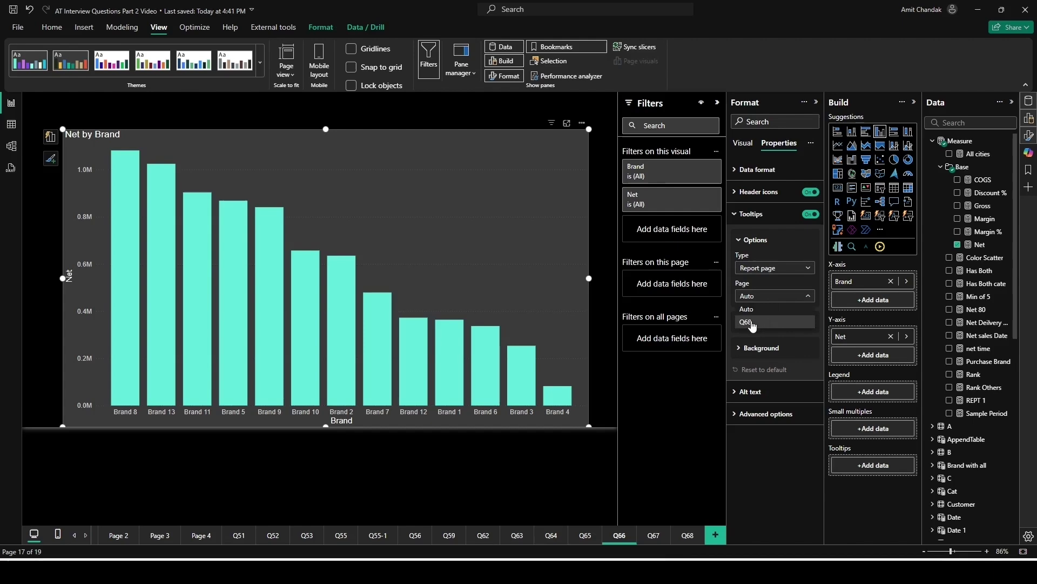
pyautogui.click(755, 300)
pyautogui.click(789, 268)
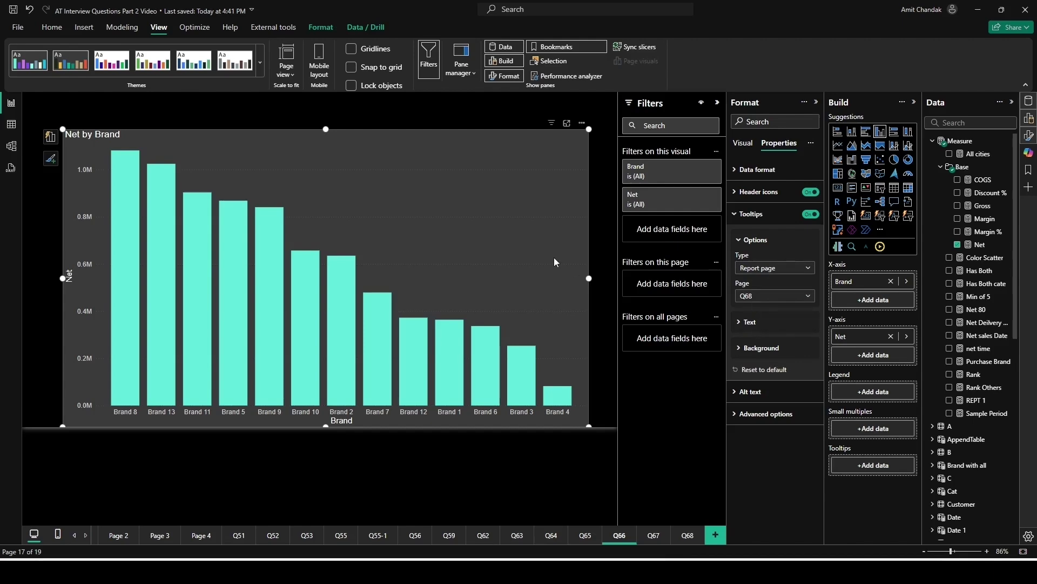
pyautogui.moveTo(265, 239)
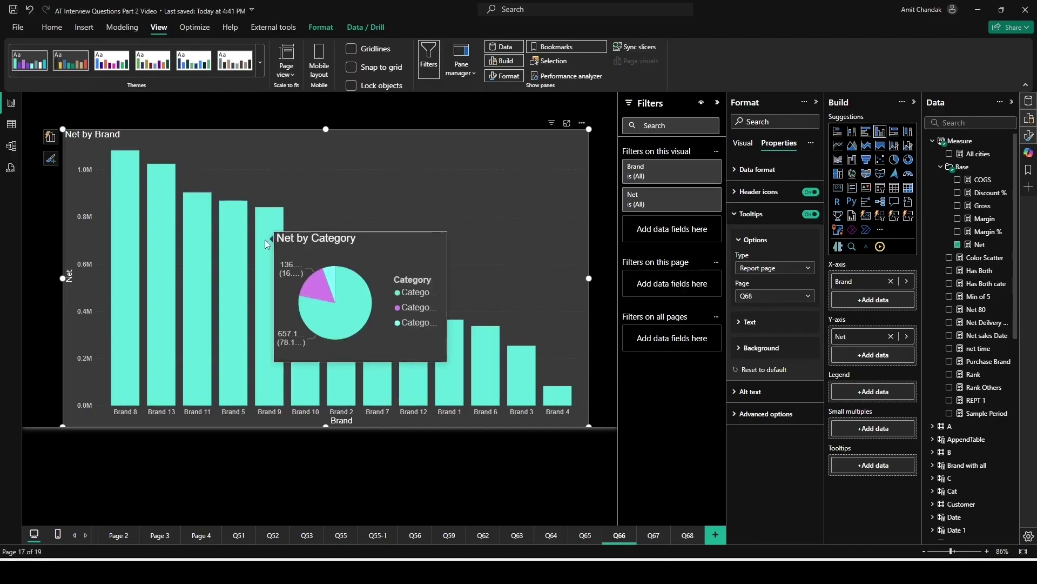
pyautogui.moveTo(438, 379)
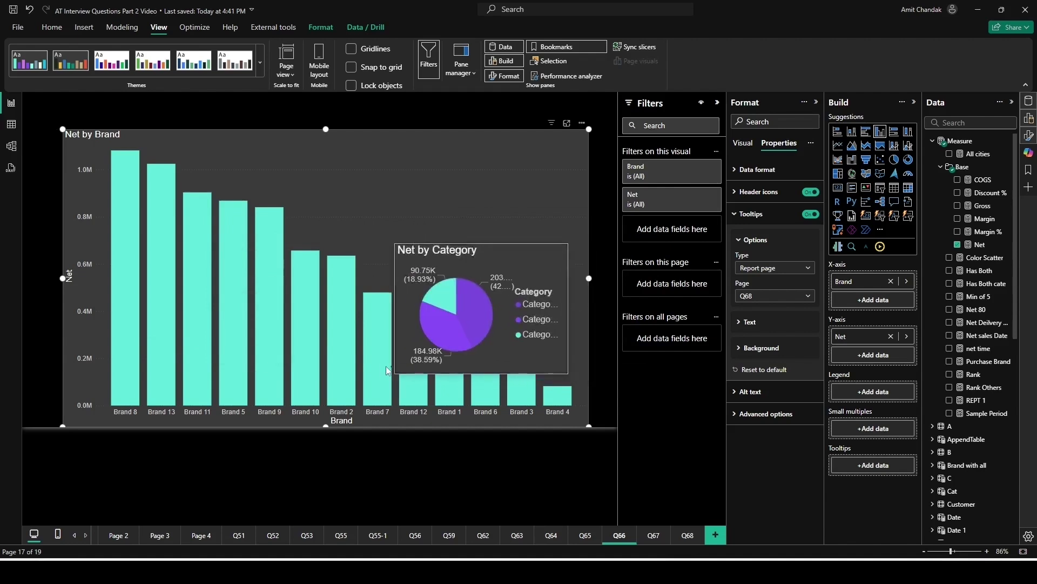
pyautogui.moveTo(408, 365)
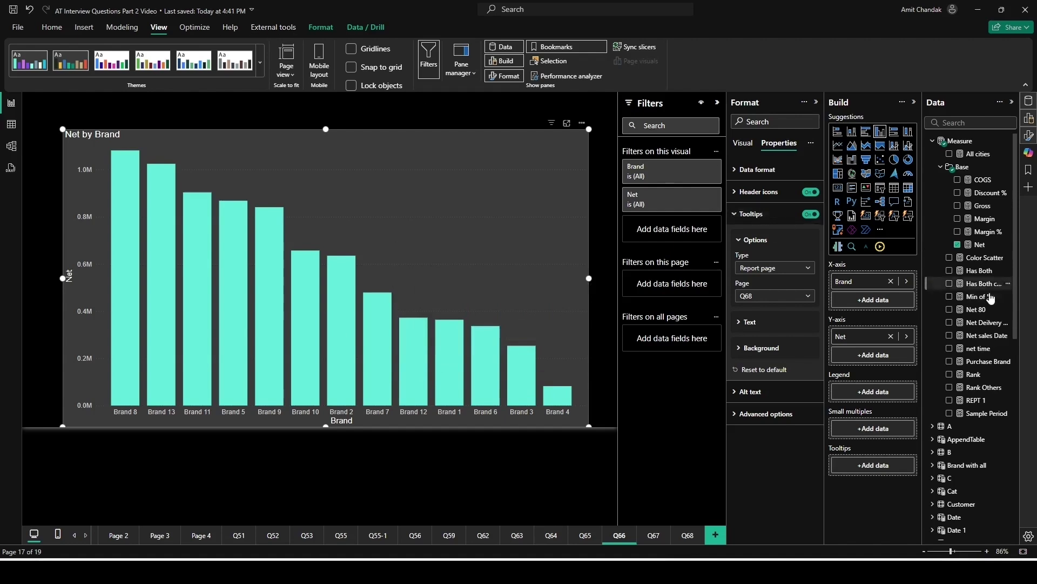
# Add Category to the Net by Brand chart's X-axis well
pyautogui.scroll(-5, 982, 459)
pyautogui.moveTo(979, 386); pyautogui.dragTo(876, 303)
pyautogui.moveTo(102, 313)
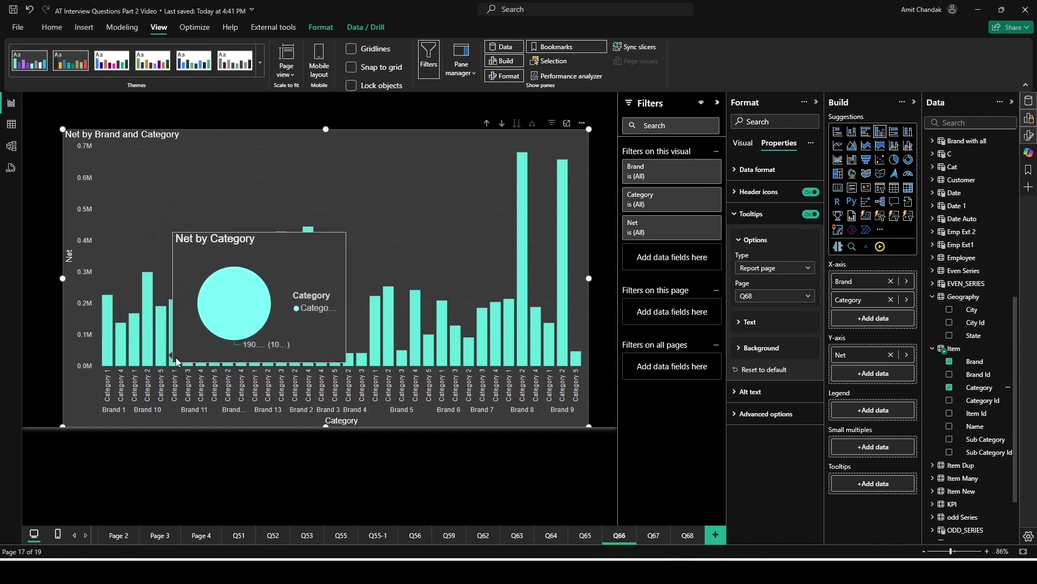
# On page Q68, add Brand to Show tooltip on and switch Keep all filters off
pyautogui.click(694, 535)
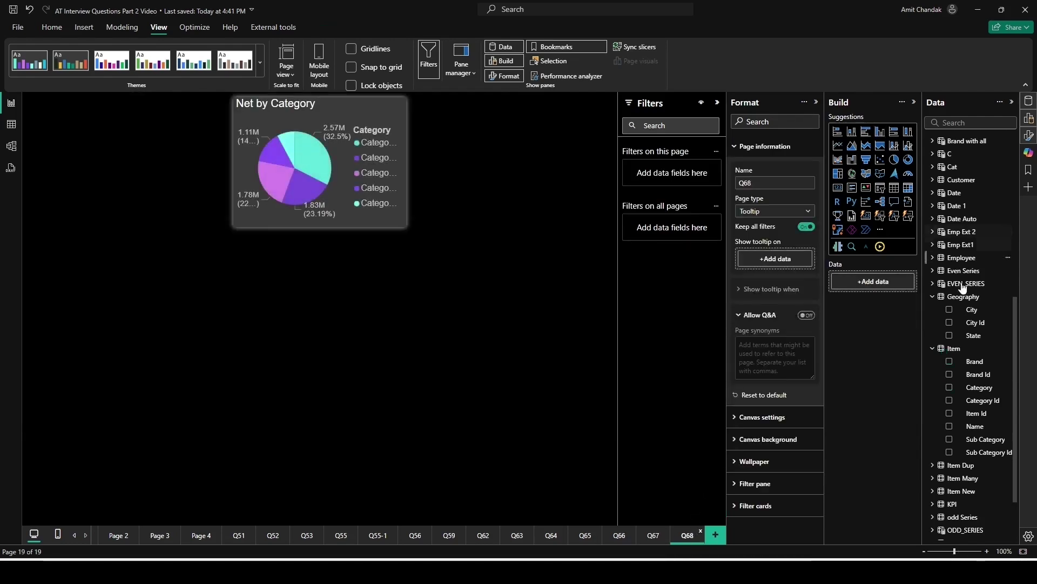
pyautogui.moveTo(973, 361); pyautogui.dragTo(780, 266)
pyautogui.click(806, 228)
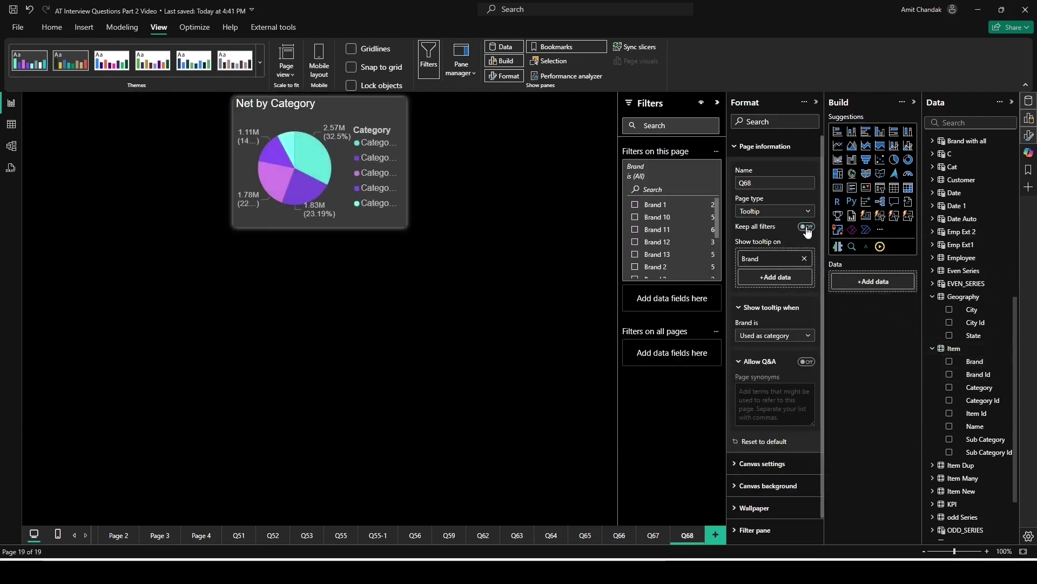
# On Q66, check several bars' tooltips for each brand's Net by Category pie
pyautogui.click(620, 535)
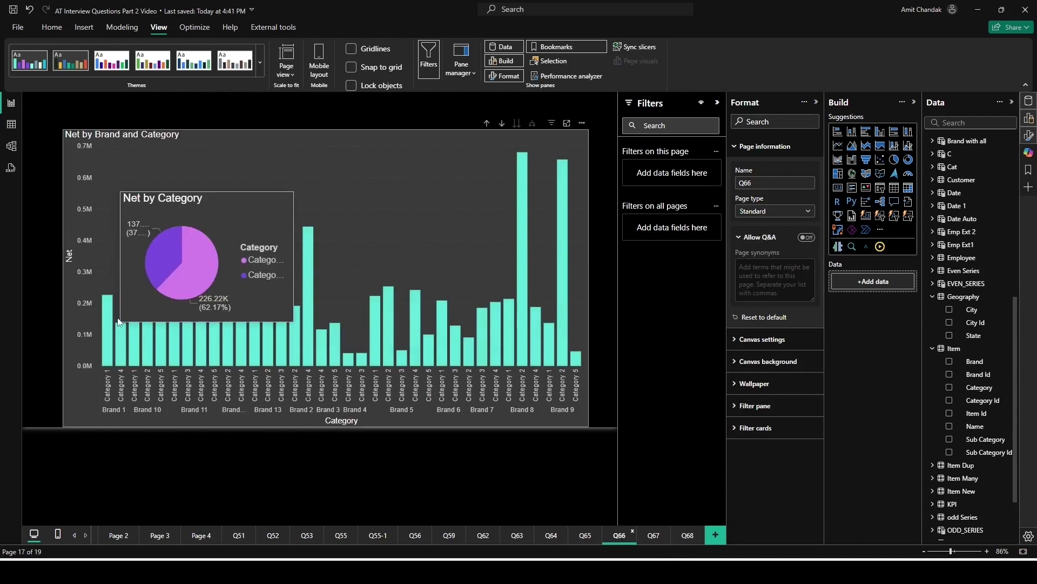
pyautogui.moveTo(121, 341)
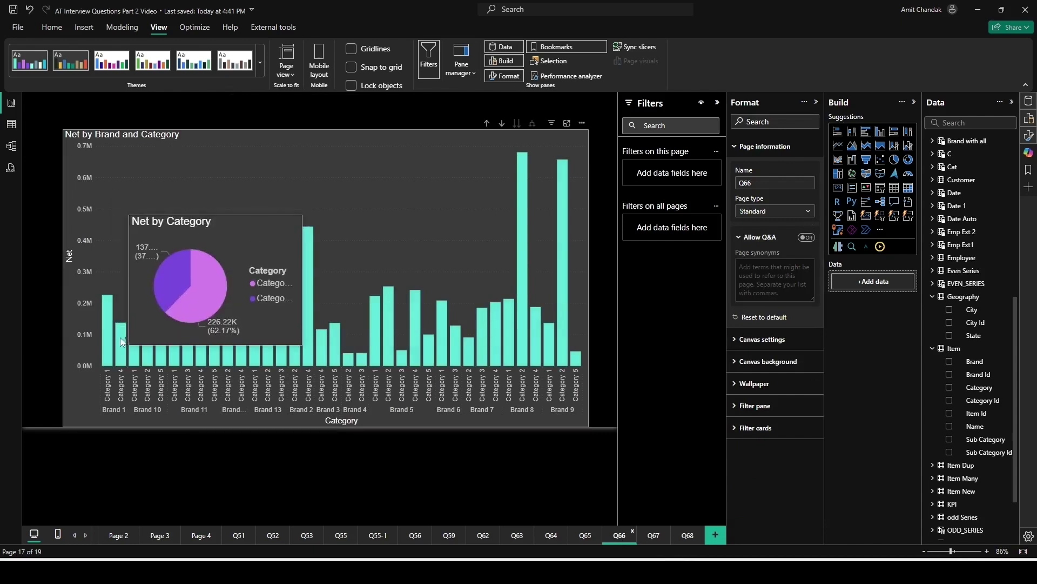
pyautogui.moveTo(164, 347)
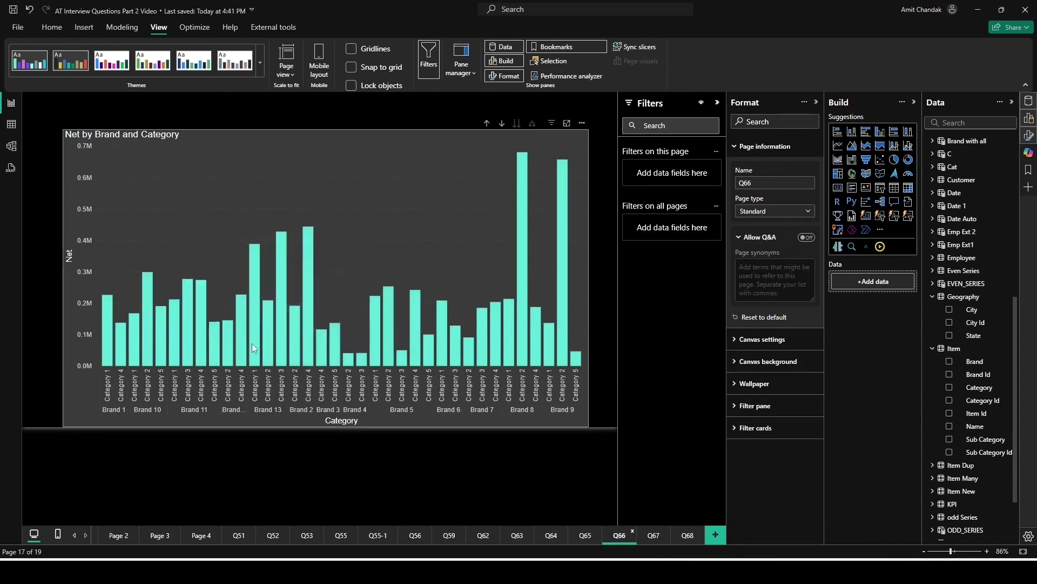
pyautogui.moveTo(256, 347)
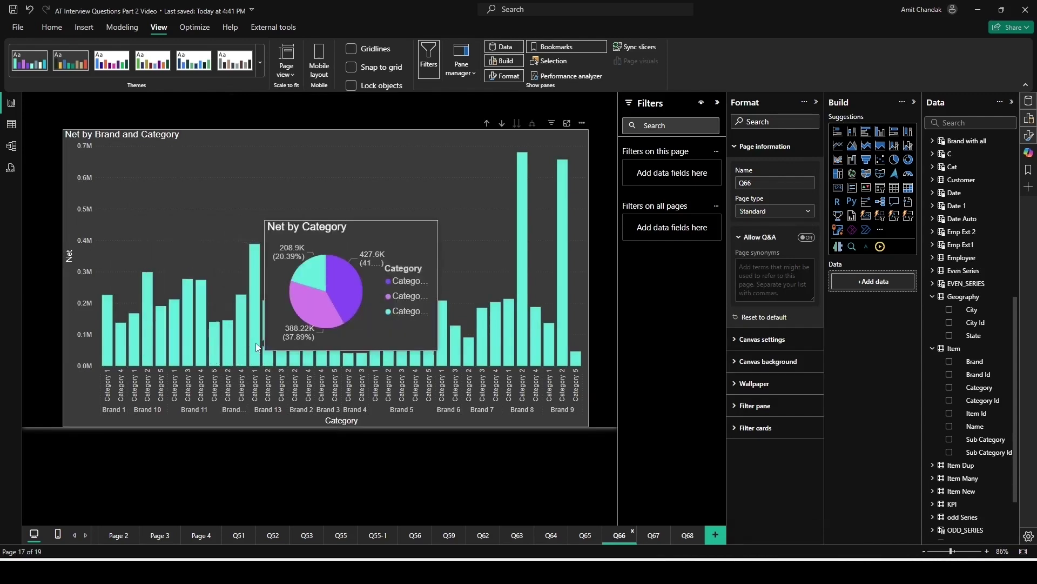